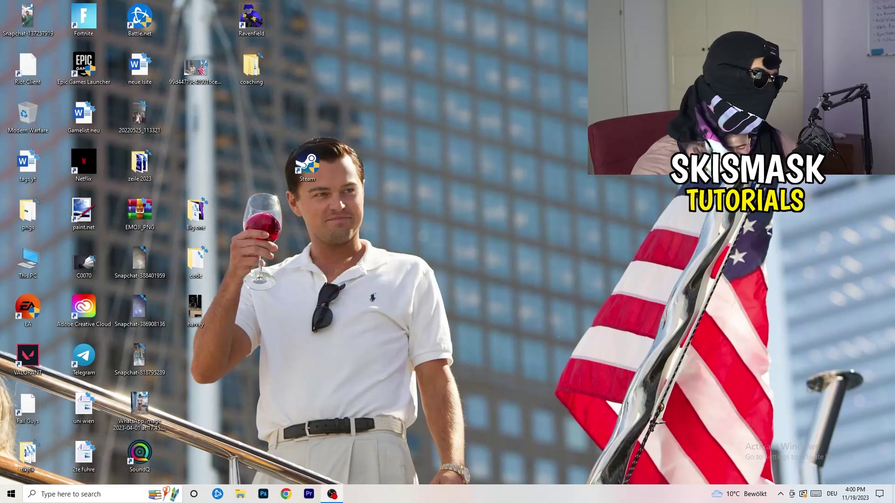
# Step: Open the Gaming section of Windows Settings on the Xbox Game Bar page
pyautogui.press('super')
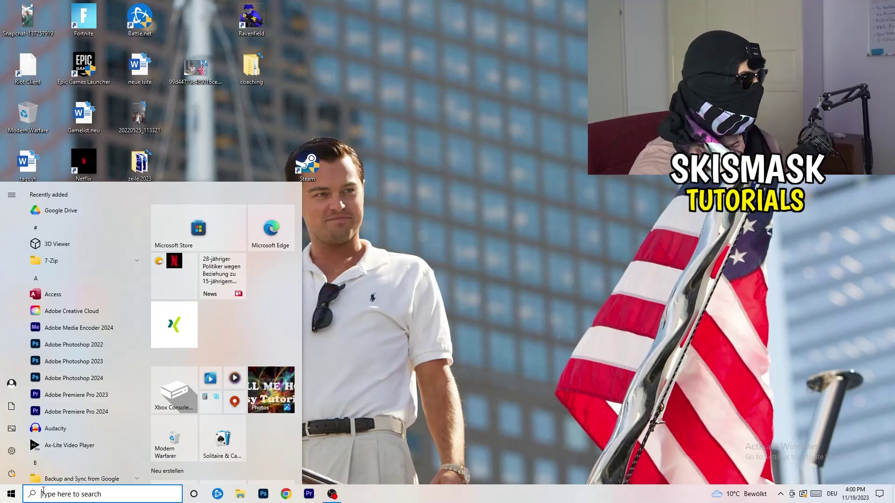
pyautogui.click(11, 451)
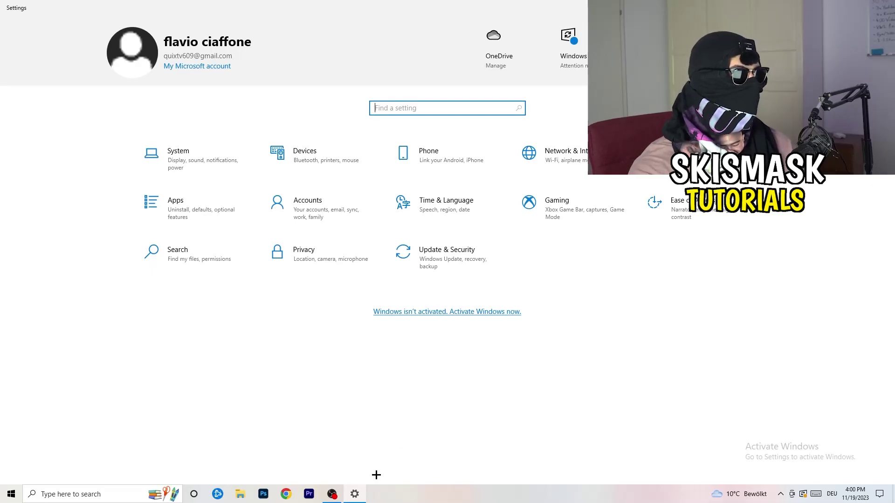
pyautogui.click(577, 224)
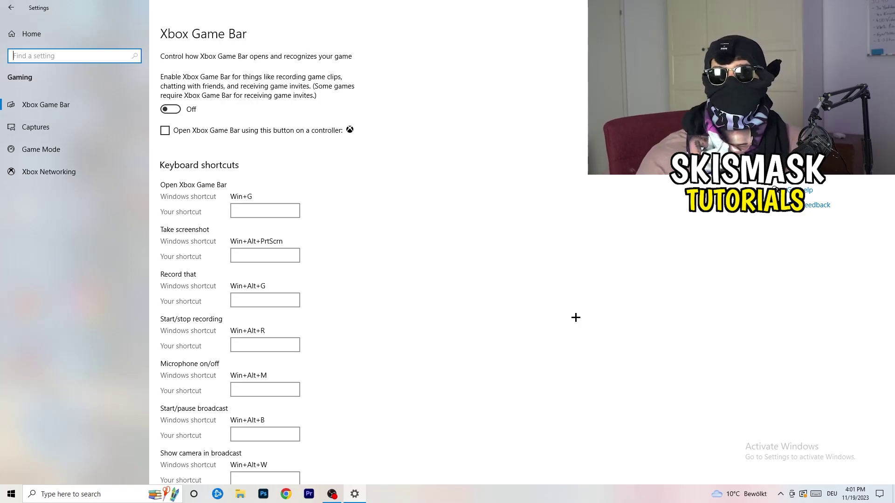
# Step: Review the Captures settings, checking background recording, the maximum recording length, recorded audio and video options
pyautogui.click(74, 129)
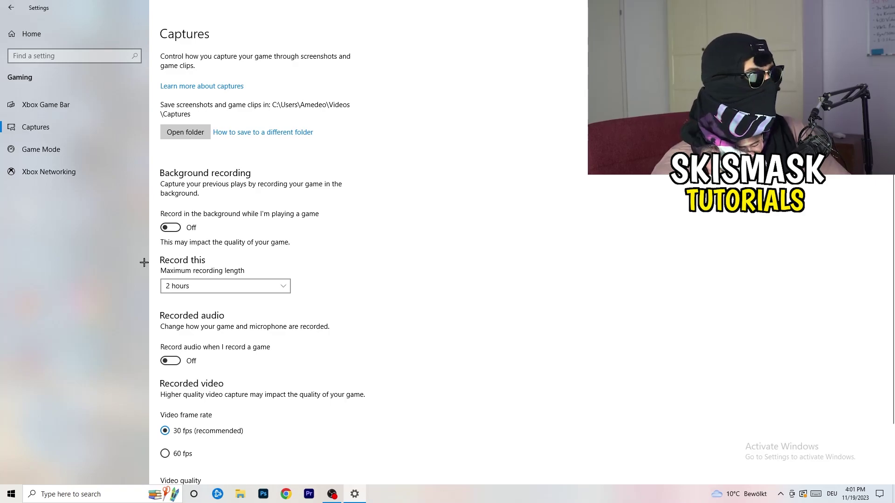
pyautogui.click(218, 287)
pyautogui.click(365, 257)
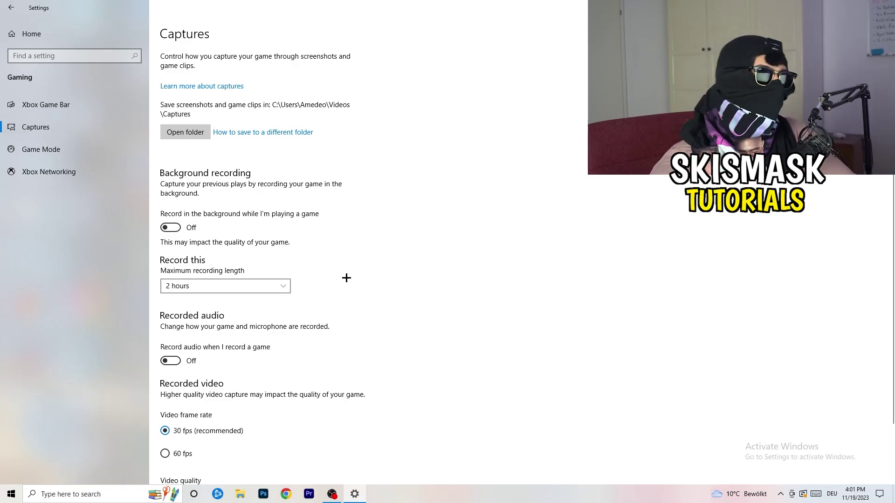
pyautogui.click(271, 285)
pyautogui.click(573, 233)
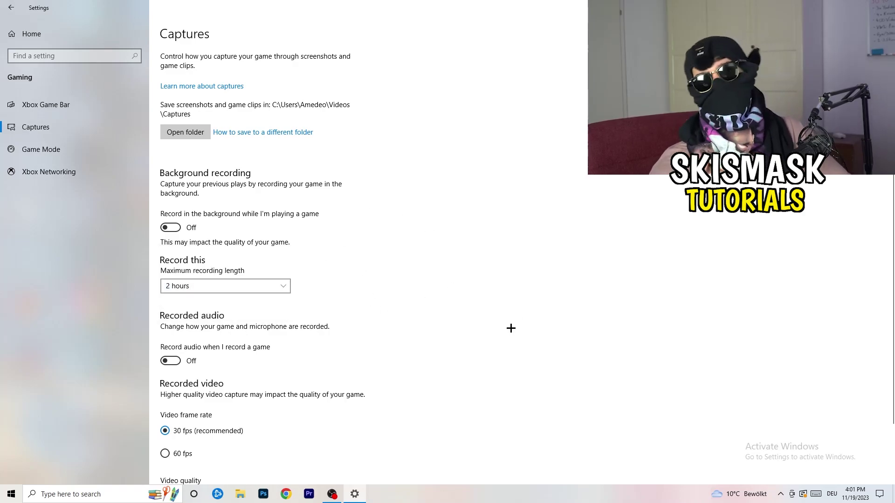
pyautogui.scroll(-3, 337, 347)
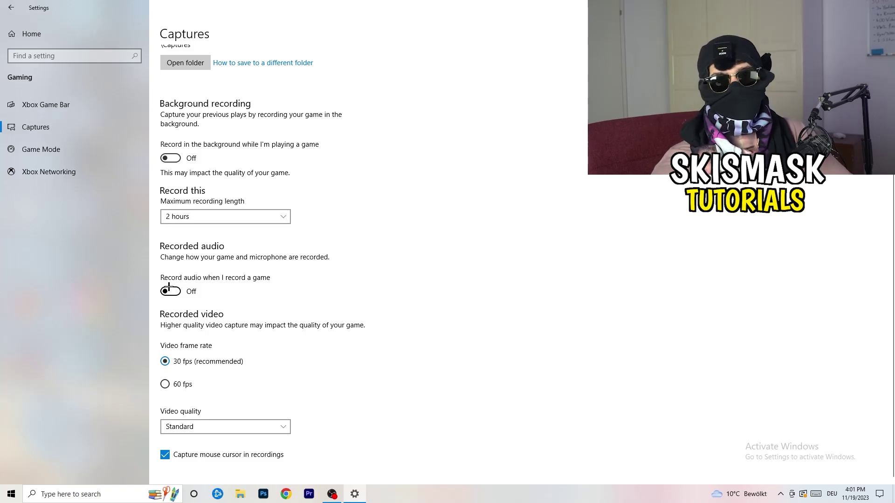
# Step: Check the Game Mode setting, and close Settings
pyautogui.click(63, 147)
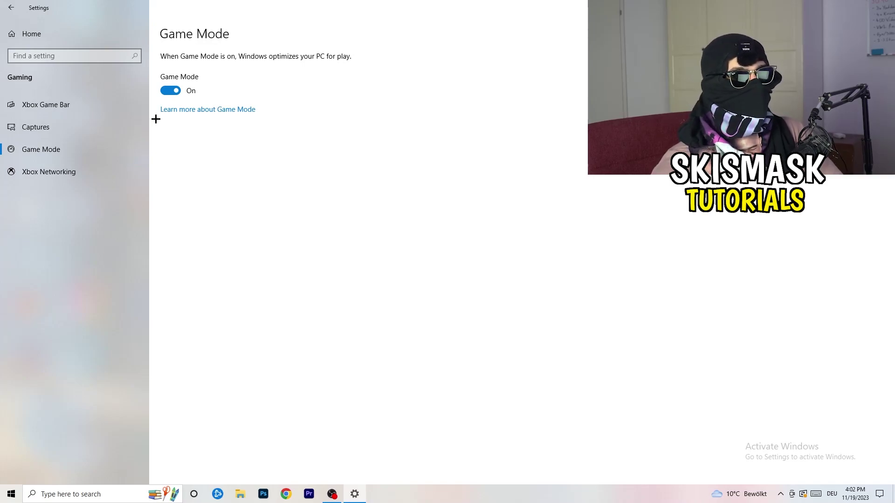
pyautogui.hotkey('alt', 'F4')
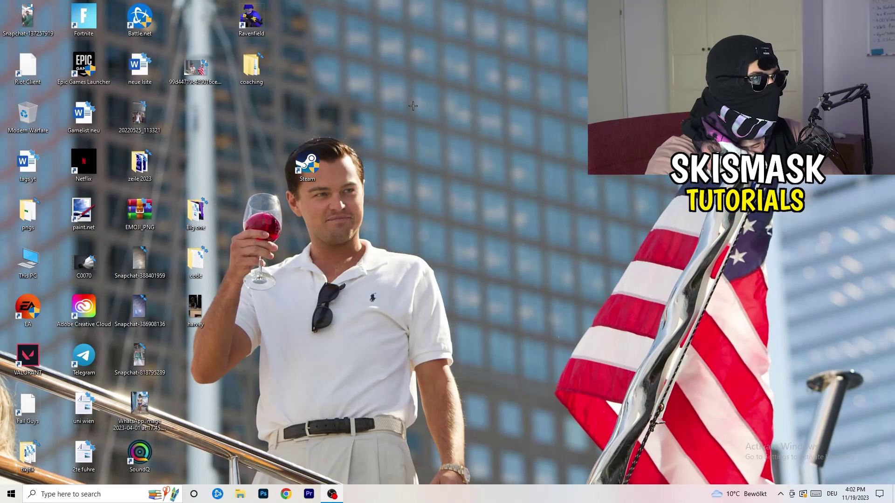
# Step: Open Task Manager in a full-screen window
pyautogui.moveTo(434, 492); pyautogui.dragTo(314, 438)
pyautogui.rightClick(442, 498)
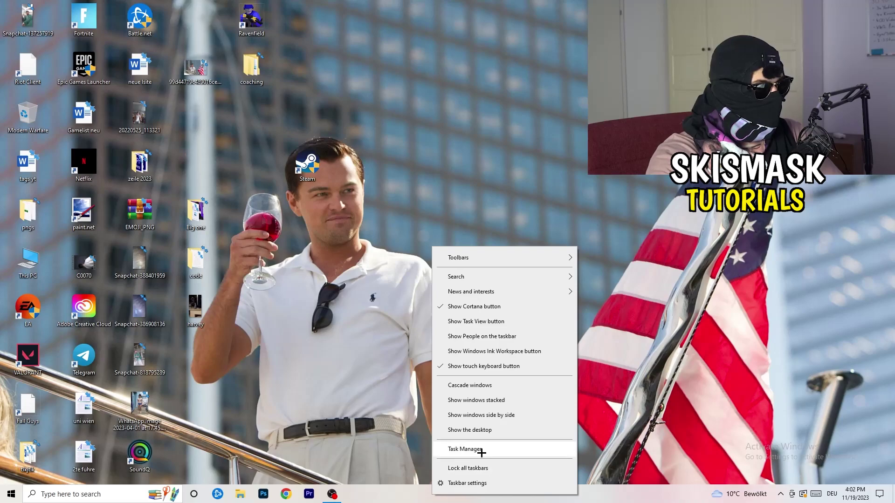
pyautogui.click(466, 449)
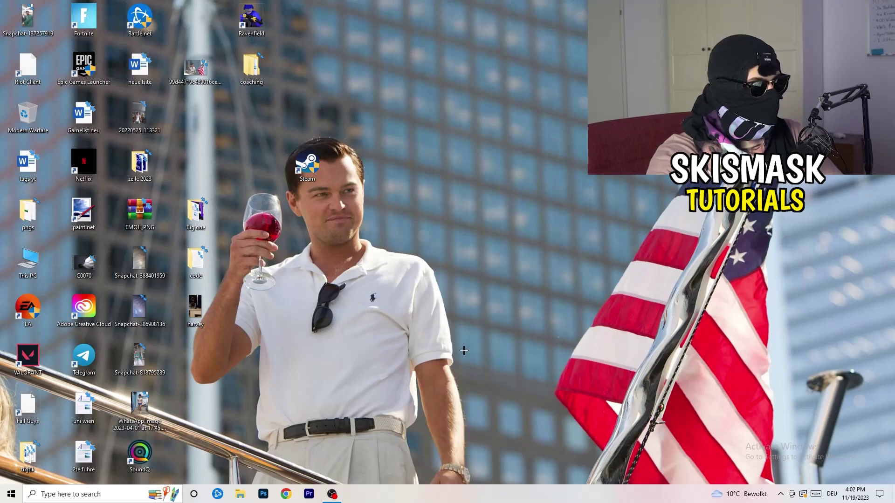
pyautogui.click(517, 24)
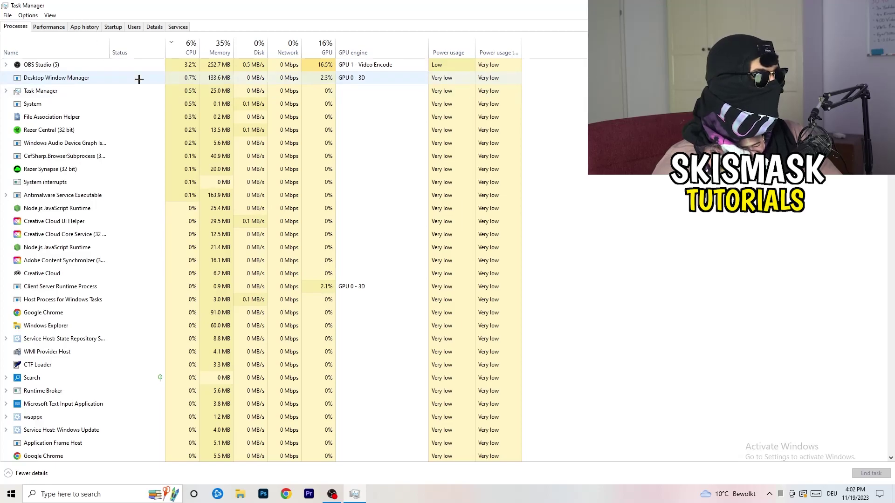
# Step: Sort the running processes by GPU usage, check the actions available for OBS Studio, and re-sort by CPU usage
pyautogui.click(325, 47)
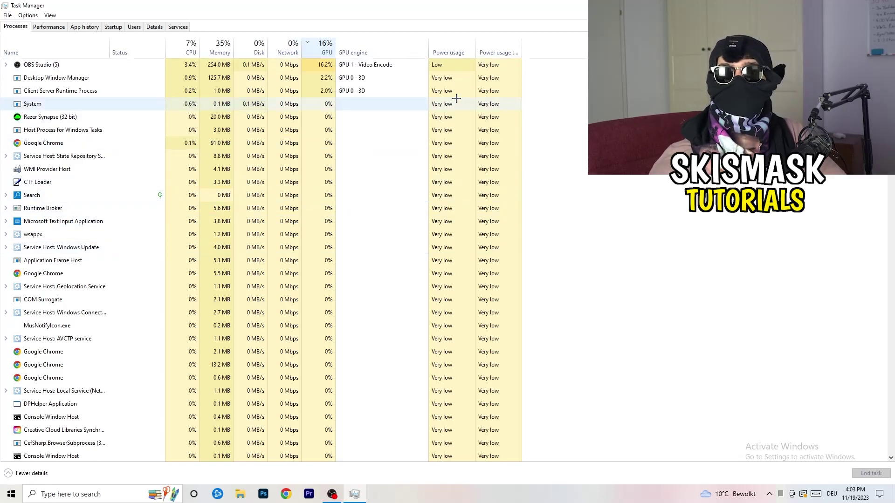
pyautogui.rightClick(326, 68)
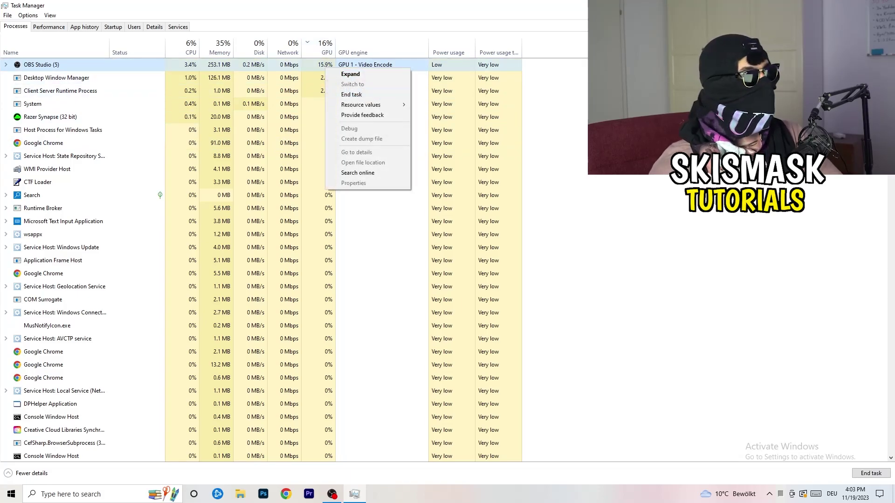
pyautogui.click(583, 114)
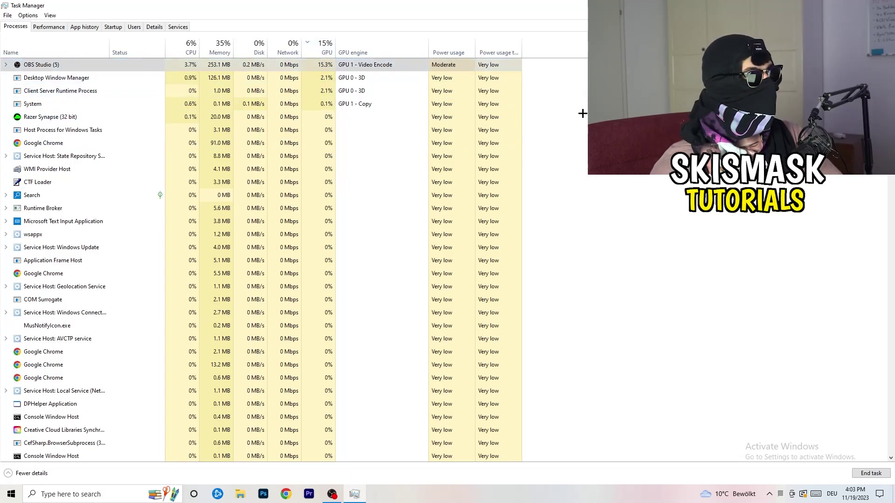
pyautogui.click(186, 48)
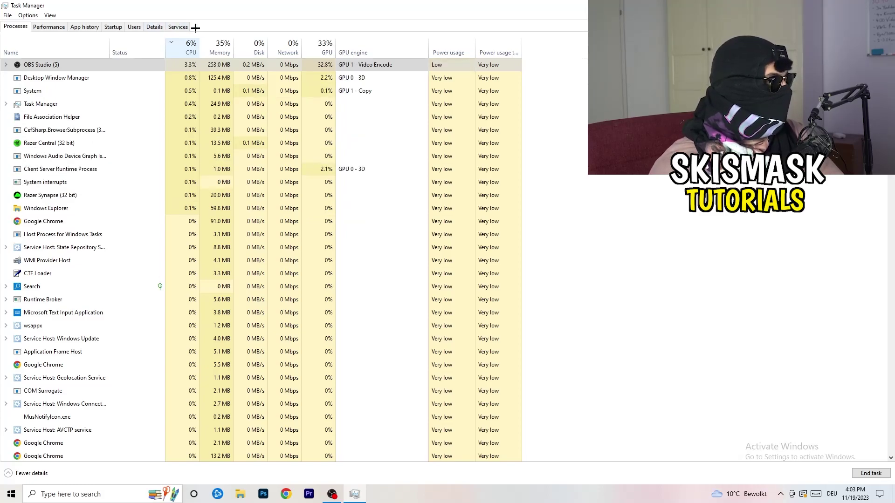
# Step: Browse the detailed process list and show the priority levels available for a Creative Cloud UI Helper process
pyautogui.click(153, 26)
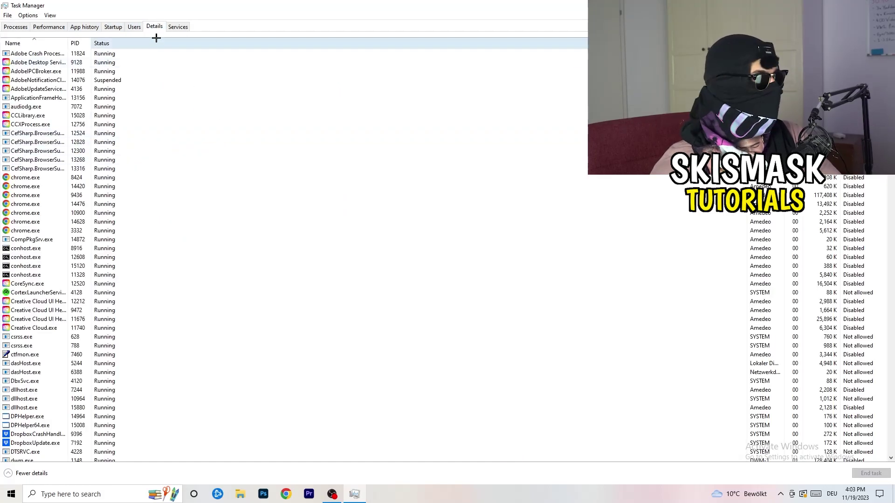
pyautogui.scroll(-3, 134, 241)
pyautogui.scroll(3, 144, 219)
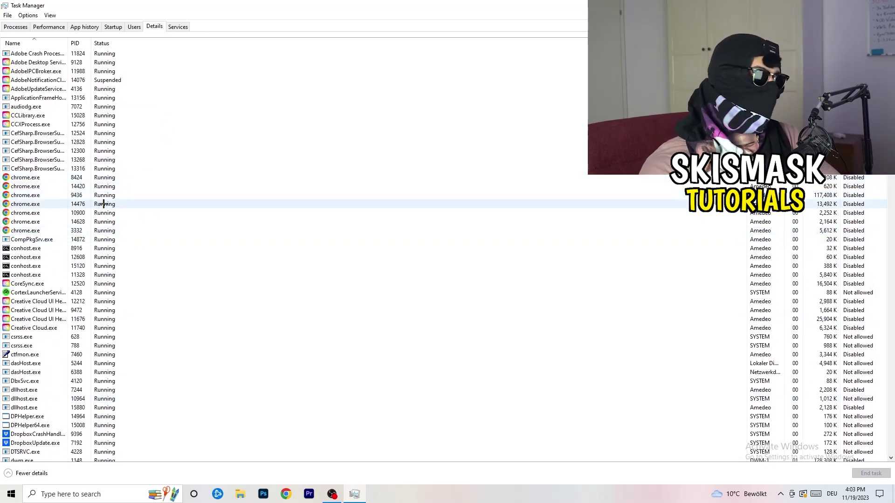
pyautogui.scroll(-3, 52, 254)
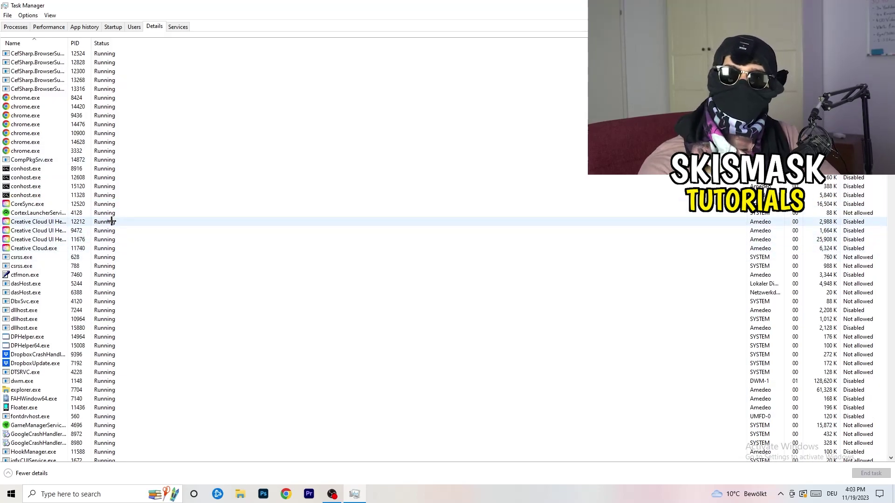
pyautogui.click(37, 239)
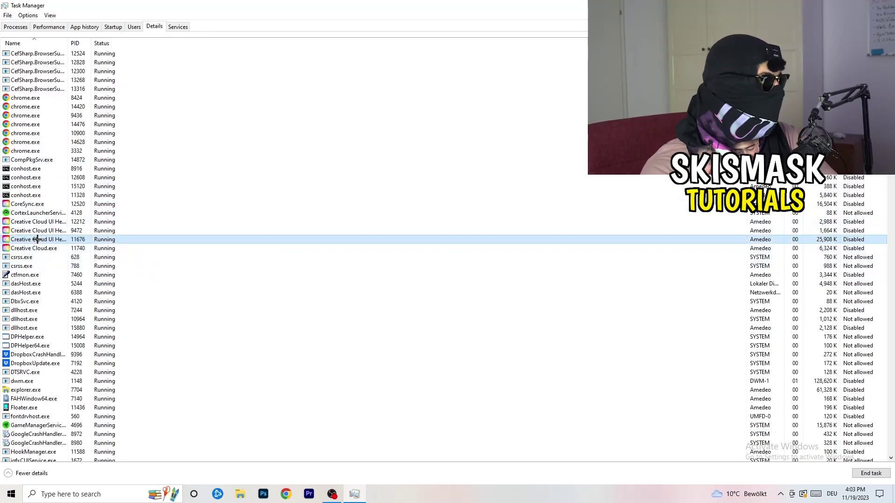
pyautogui.rightClick(37, 239)
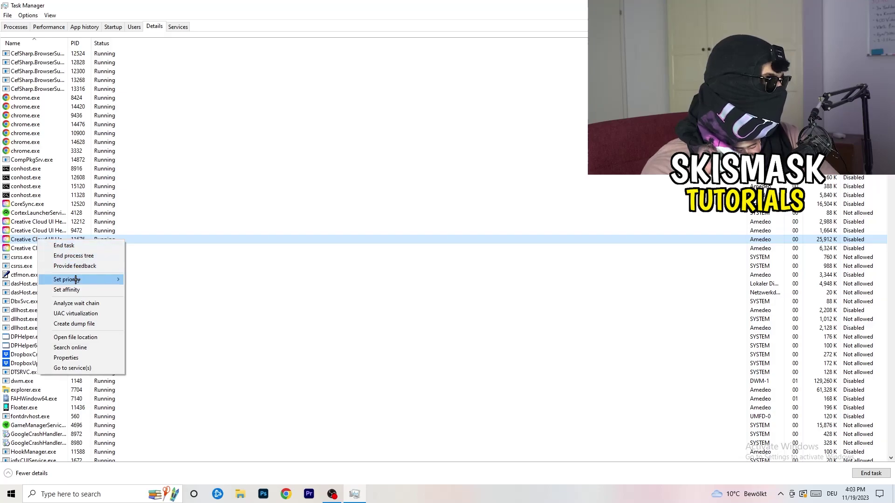
pyautogui.moveTo(83, 279)
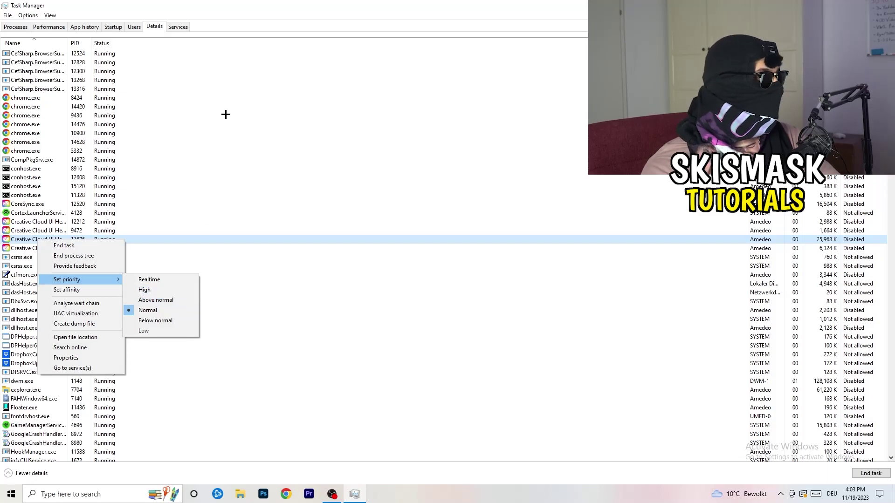
# Step: Review the startup programs and the actions available for DT_Startup, and close Task Manager
pyautogui.click(113, 27)
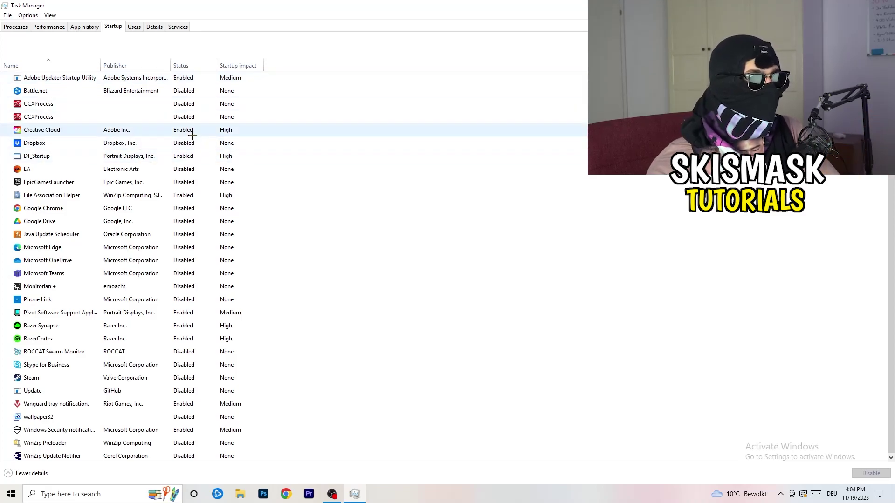
pyautogui.rightClick(204, 154)
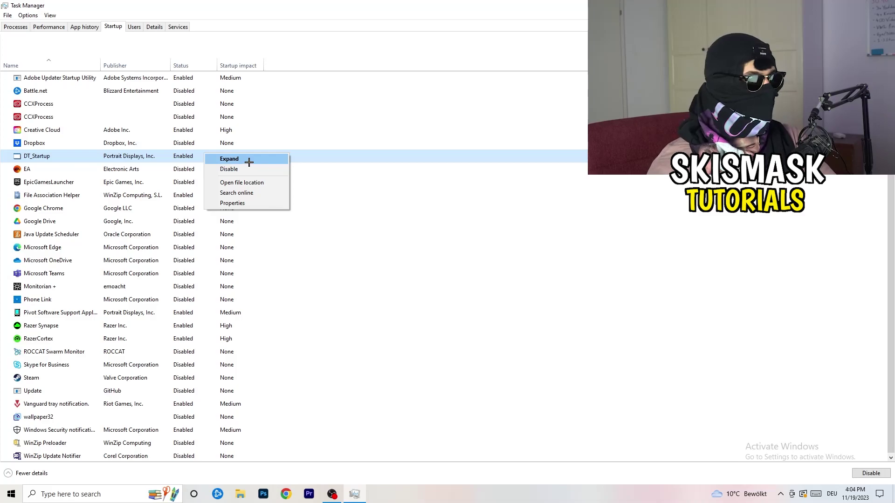
pyautogui.click(502, 45)
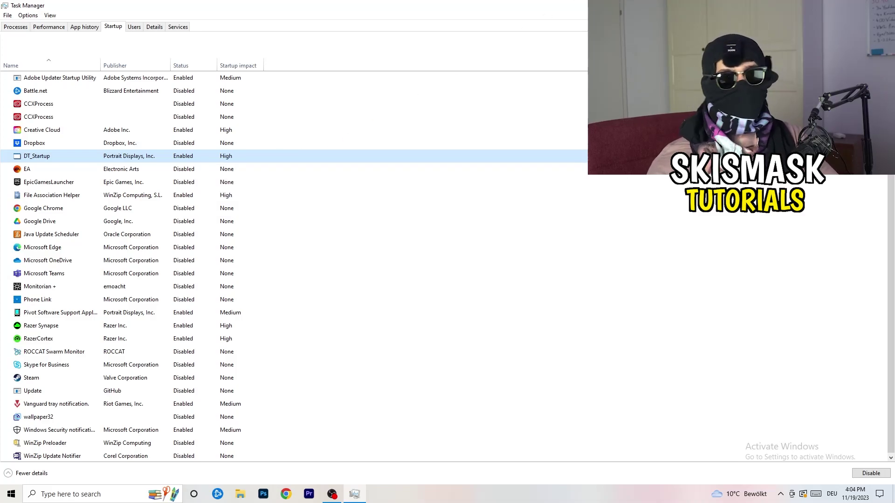
pyautogui.hotkey('alt', 'F4')
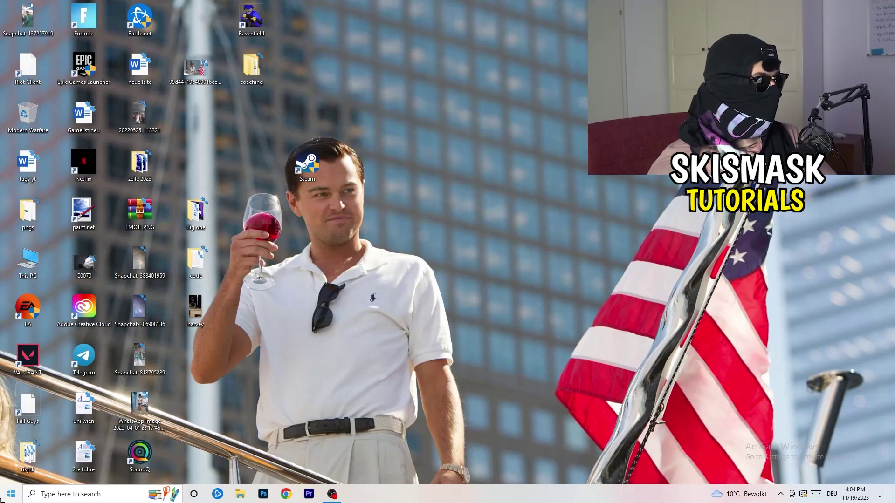
# Step: Open the Display page in the System section of Windows Settings
pyautogui.click(7, 496)
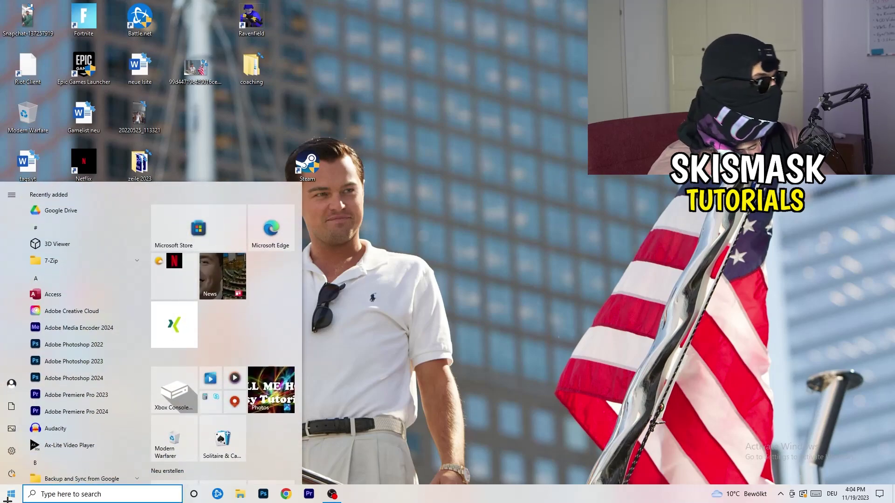
pyautogui.click(11, 452)
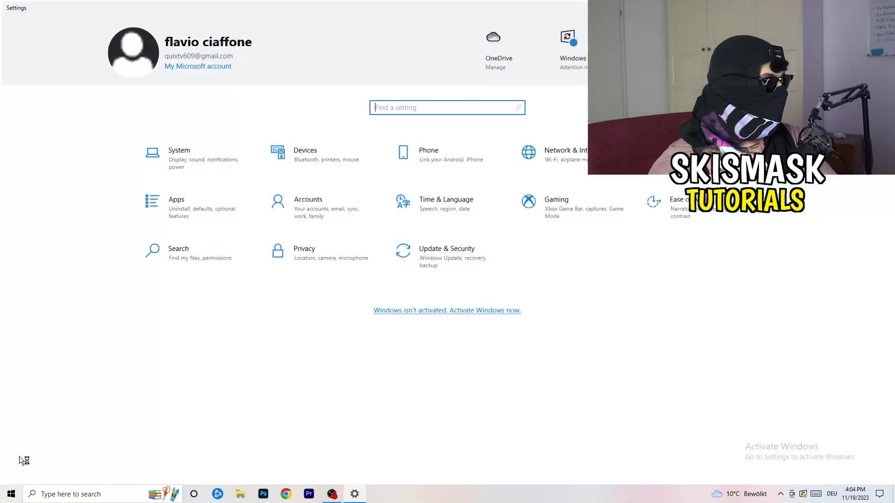
pyautogui.click(210, 150)
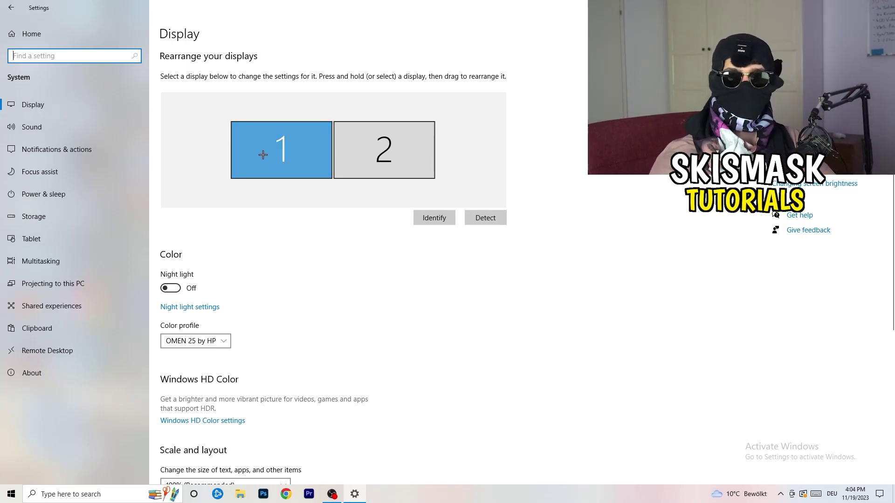
# Step: Examine the Scale and layout settings, including the size options for text, apps and other items
pyautogui.scroll(-5, 323, 168)
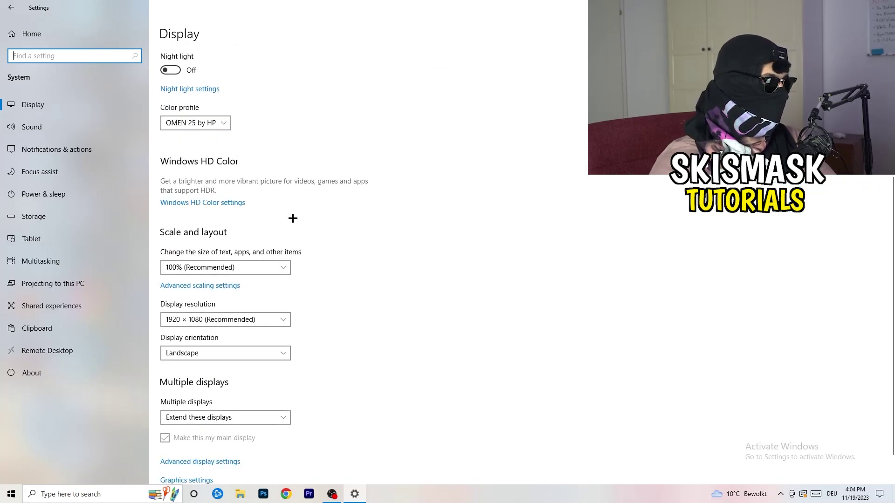
pyautogui.click(168, 236)
pyautogui.click(256, 268)
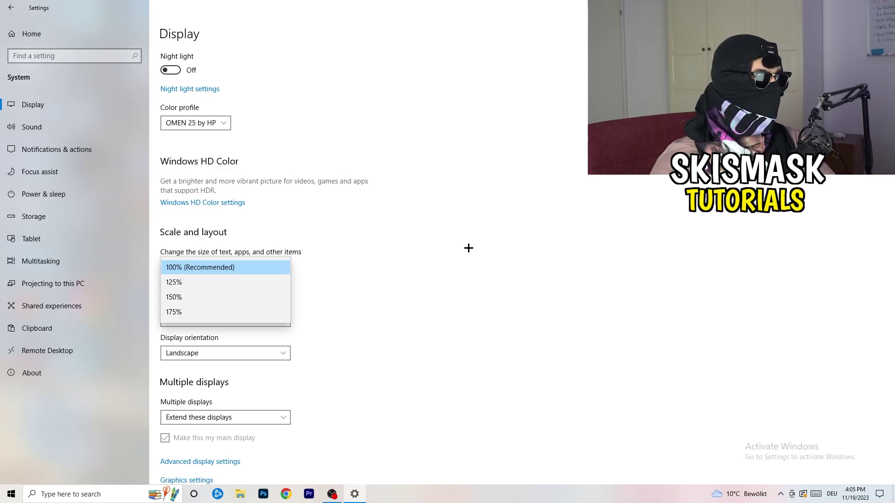
pyautogui.click(475, 250)
pyautogui.scroll(-1, 381, 257)
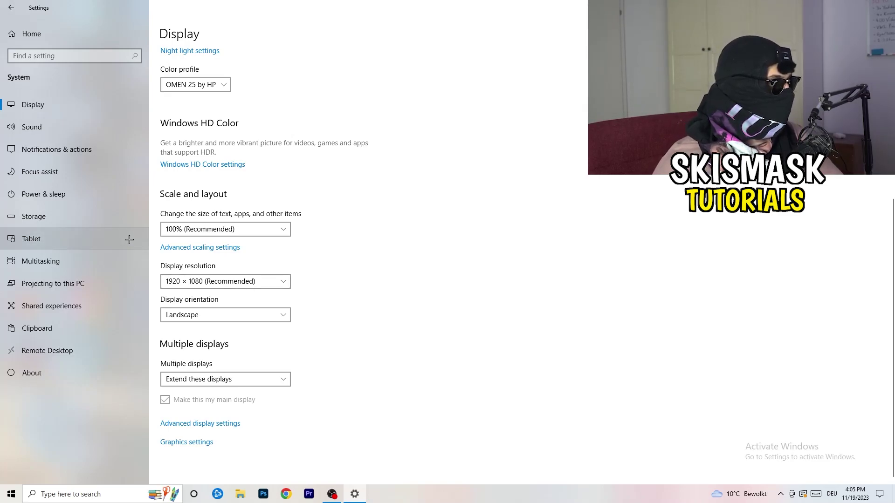
# Step: Open Power & sleep, review the preferred and additional power plans in Power Options, and close that window
pyautogui.click(70, 197)
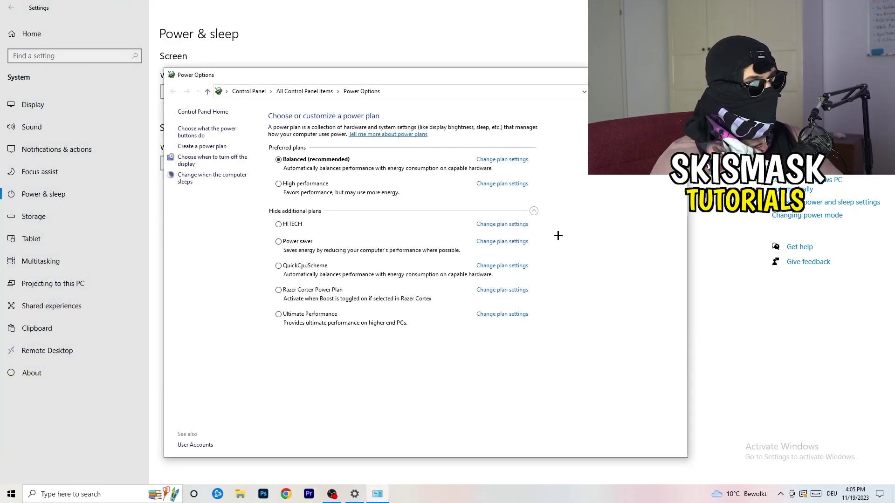
pyautogui.click(533, 211)
pyautogui.click(533, 211)
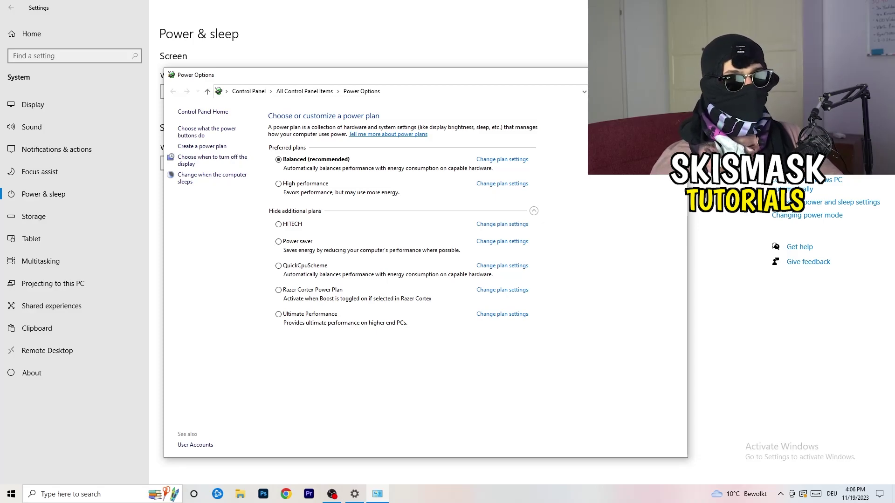
pyautogui.hotkey('alt', 'F4')
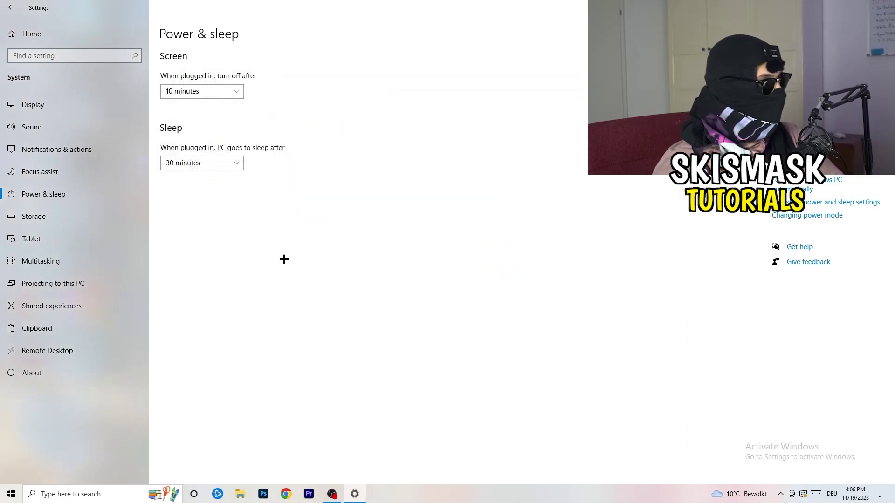
# Step: Open the Storage Sense configuration in the Storage settings and enable deleting temporary files that apps aren't using
pyautogui.click(62, 224)
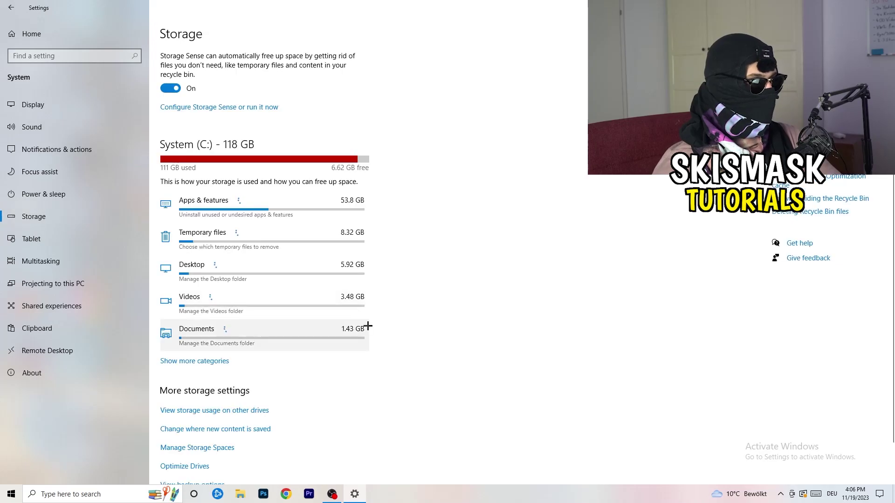
pyautogui.click(224, 110)
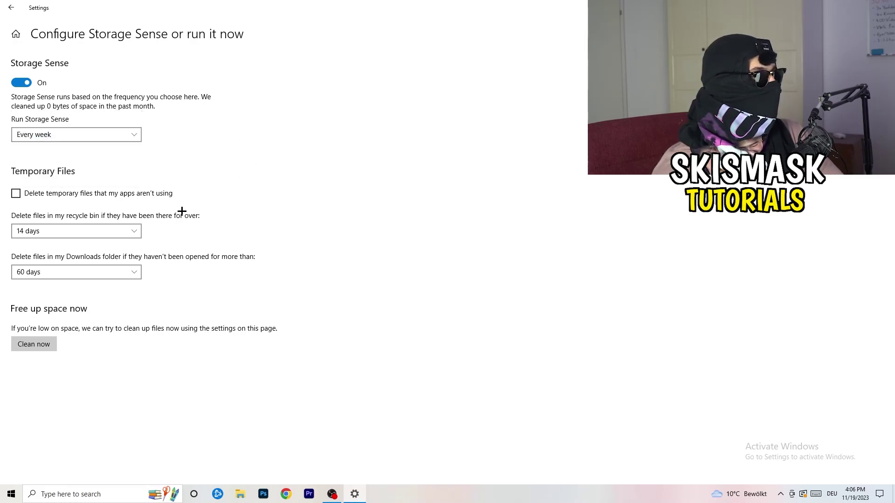
pyautogui.click(53, 195)
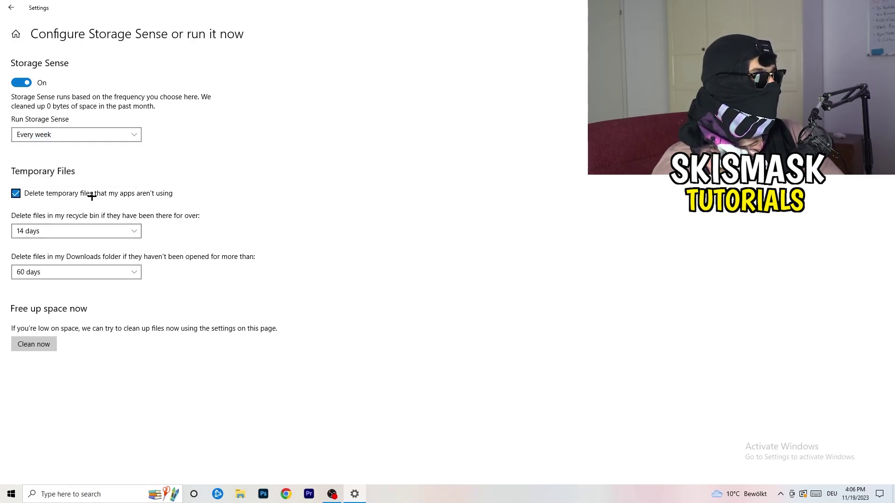
# Step: Review the retention period options for deleting files in the recycle bin and the Downloads folder
pyautogui.click(69, 232)
pyautogui.click(252, 219)
pyautogui.click(132, 231)
pyautogui.click(326, 187)
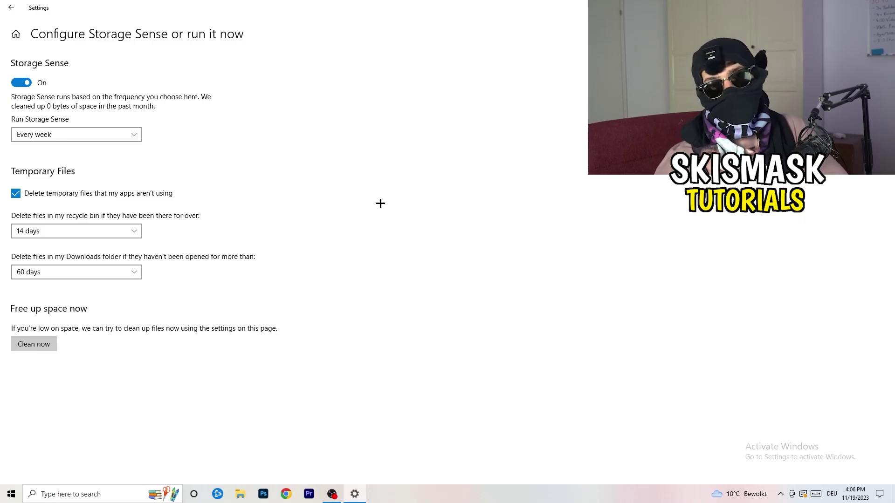
pyautogui.click(82, 273)
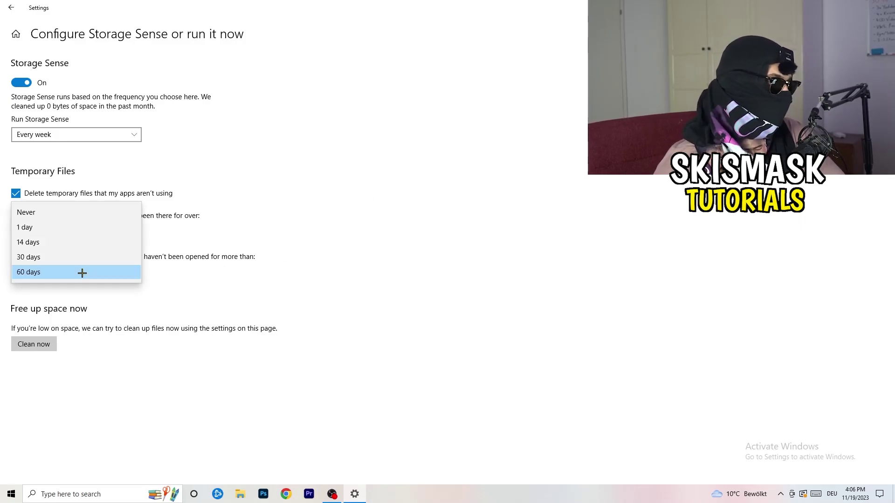
pyautogui.click(351, 211)
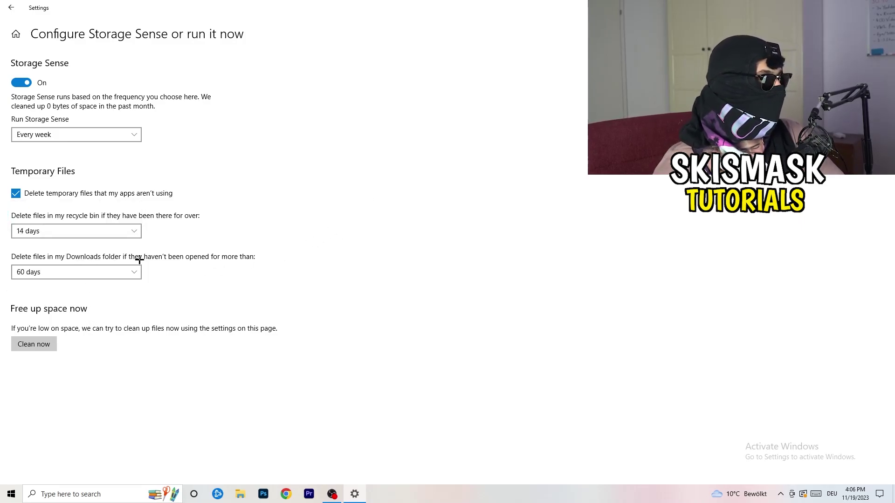
pyautogui.click(90, 280)
pyautogui.click(439, 227)
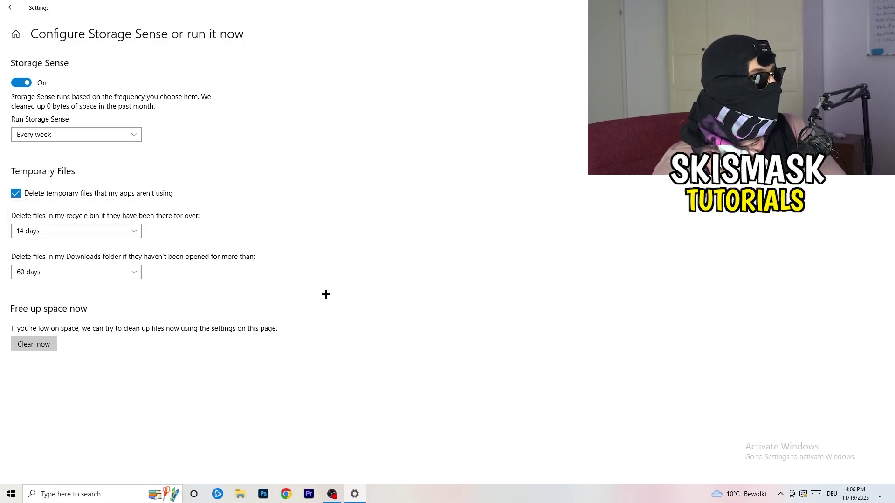
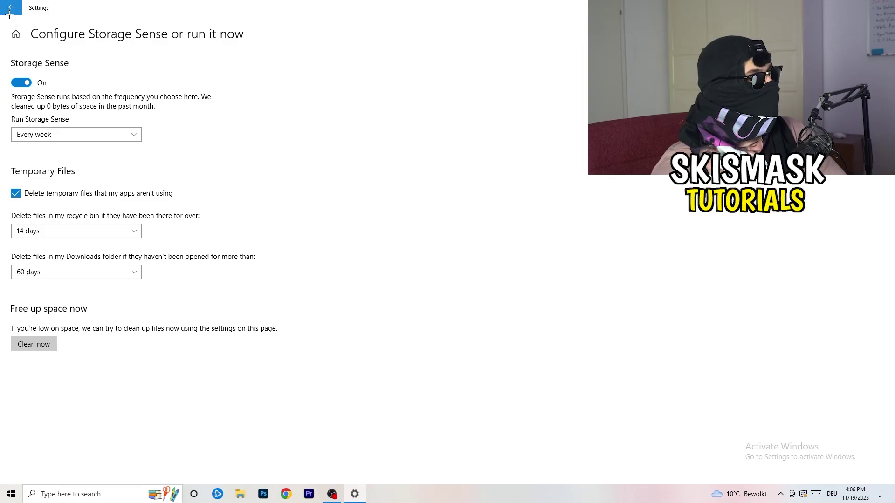
# Step: Check the Windows Update page under Update & Security and close Settings
pyautogui.click(10, 7)
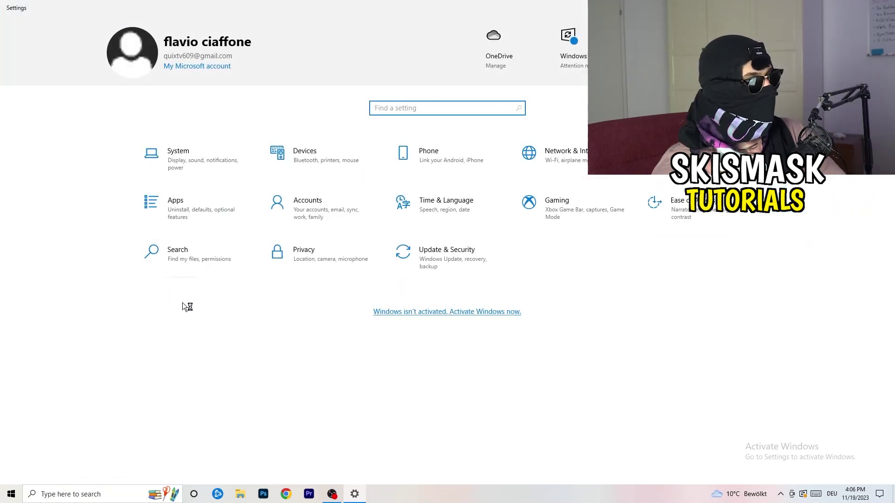
pyautogui.click(441, 262)
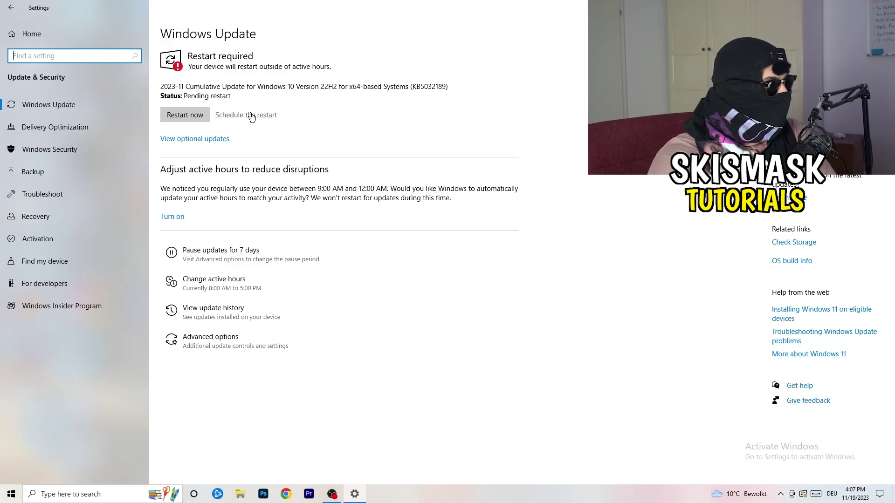
pyautogui.hotkey('alt', 'F4')
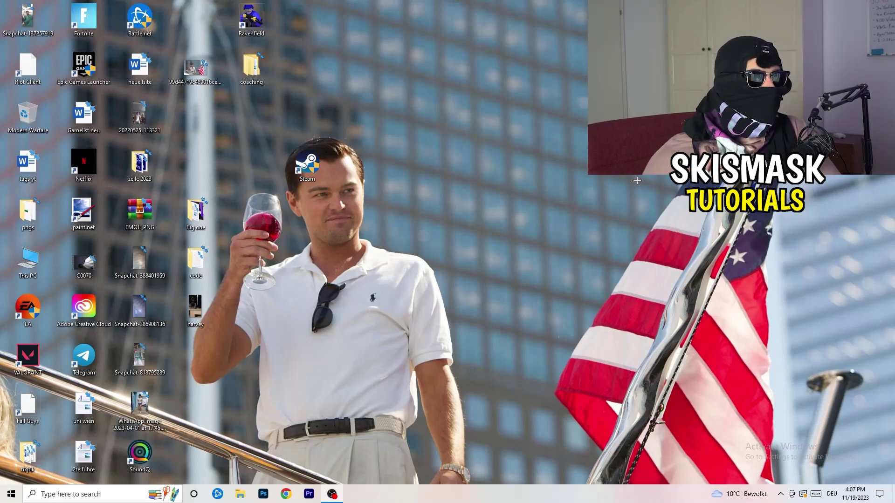
# Step: Open NVIDIA Control Panel and review the Change Resolution and Adjust Image Settings with Preview pages
pyautogui.rightClick(542, 197)
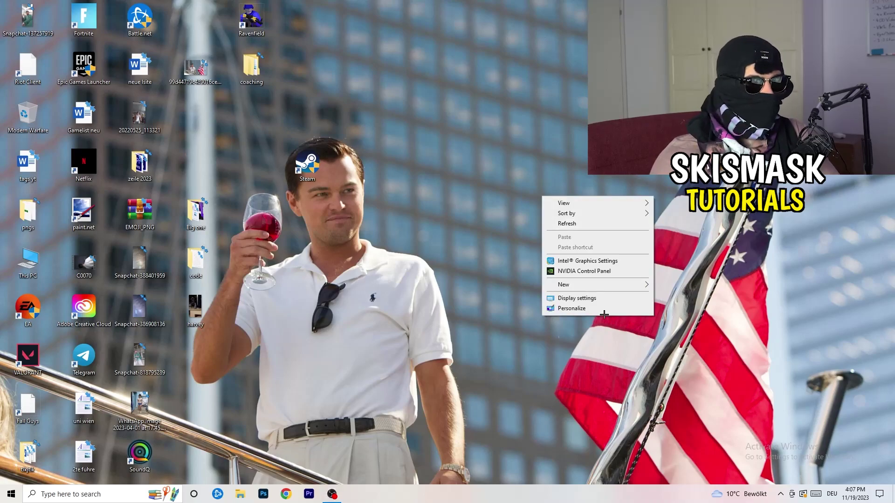
pyautogui.click(595, 271)
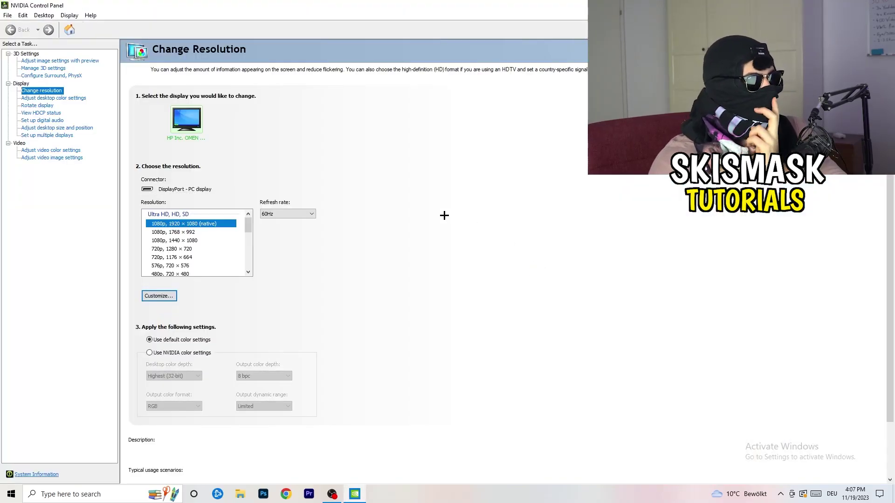
pyautogui.moveTo(210, 224)
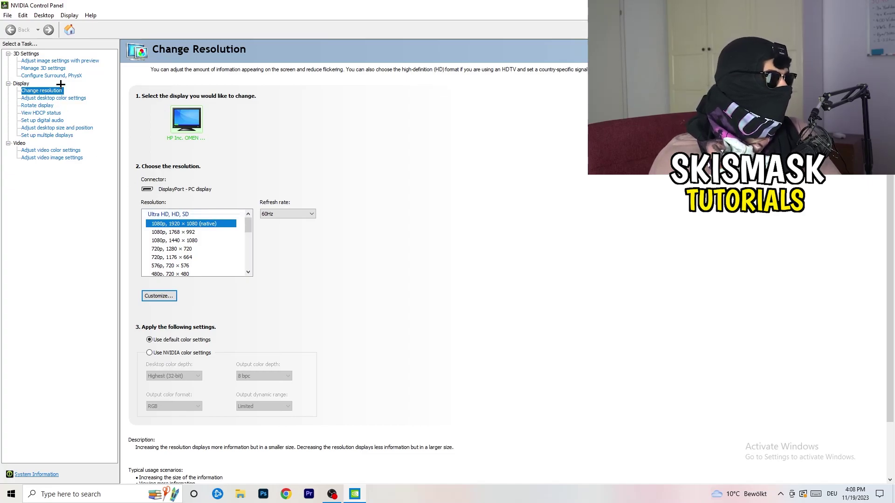
pyautogui.click(46, 61)
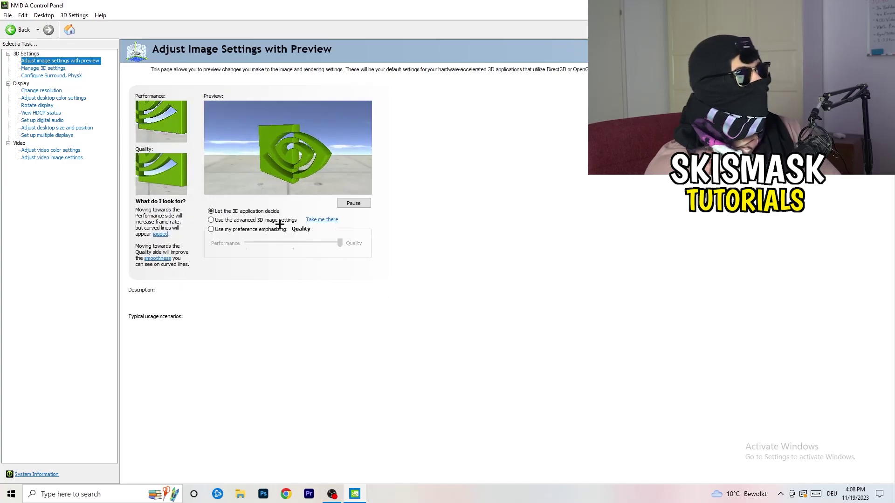
pyautogui.moveTo(279, 225)
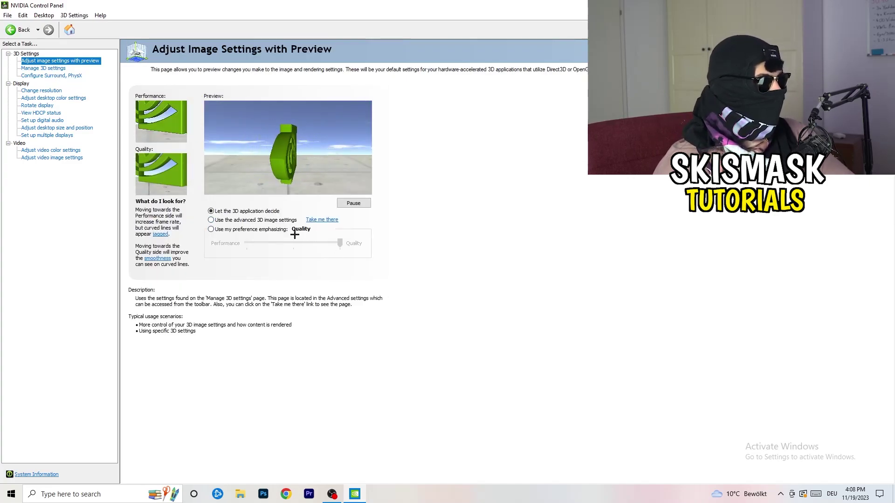